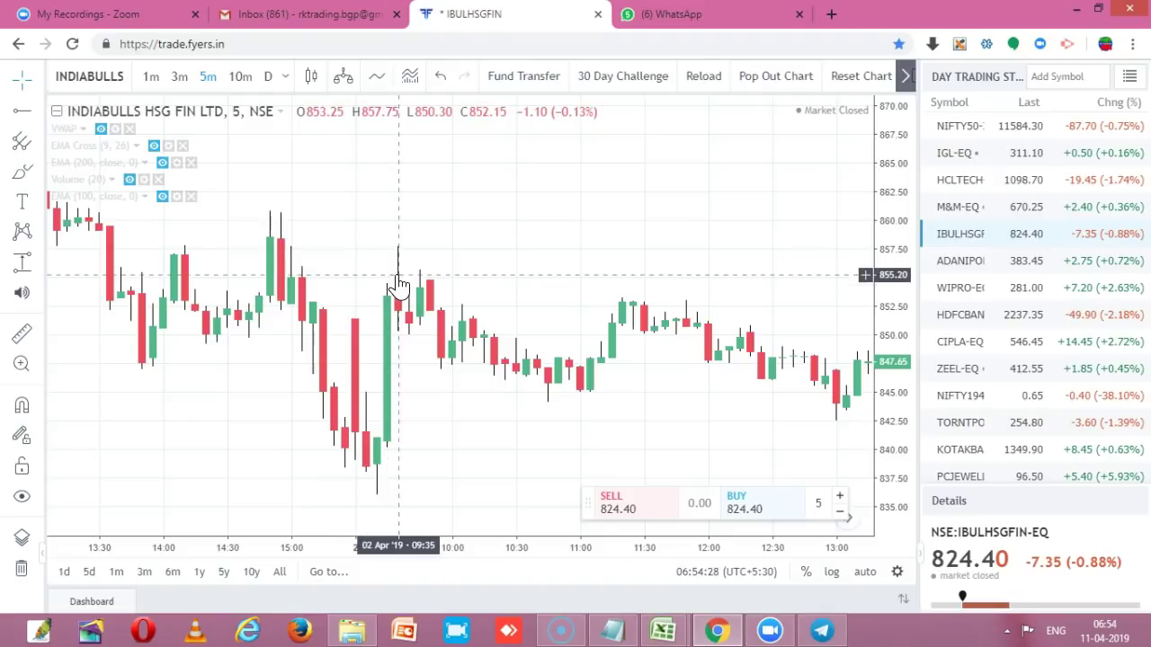
- Inspect a chart candle, then open fundtransfer.fyers.in from the chart toolbar's Fund Transfer
left_click(405, 266)
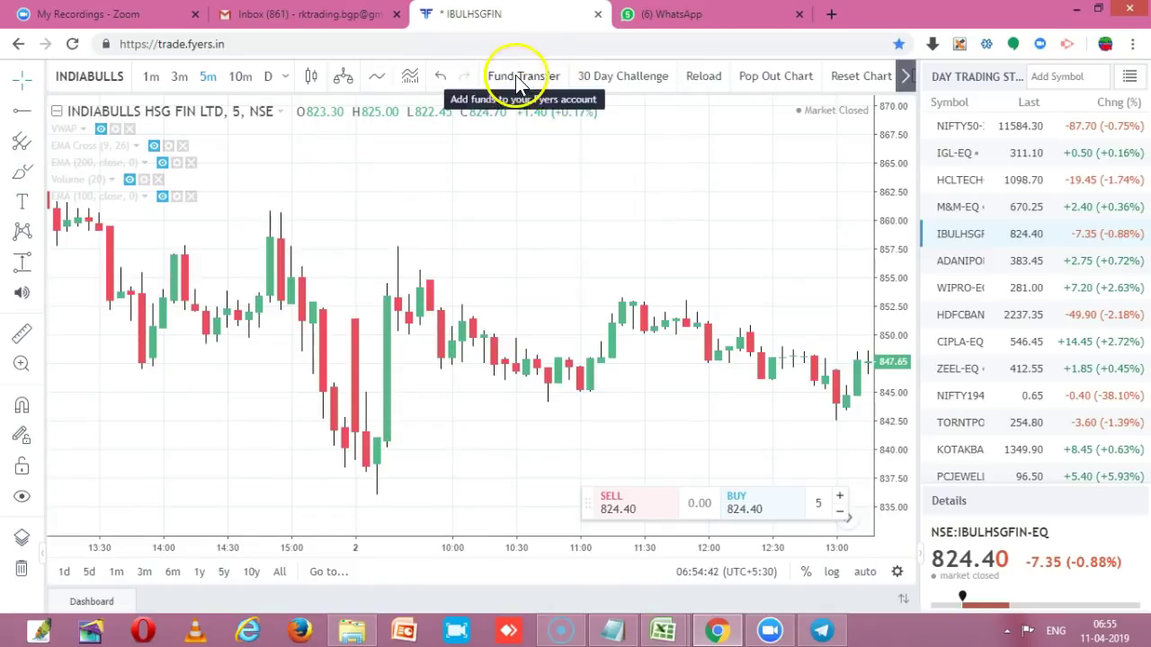
left_click(516, 76)
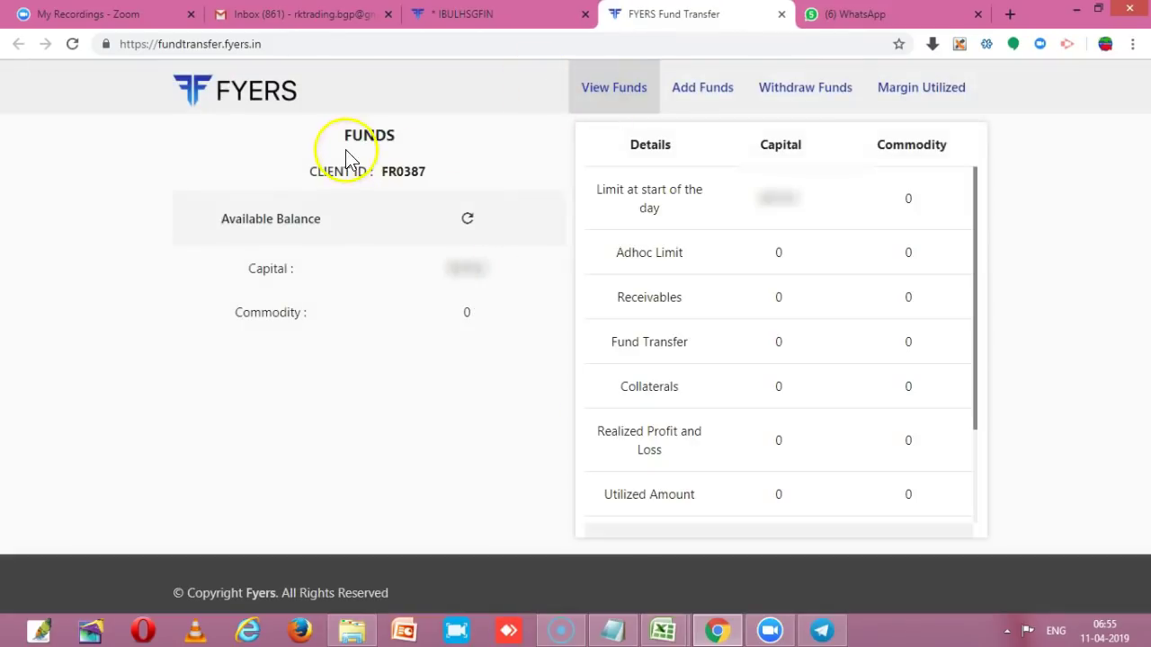
- Review the client ID and available capital balance on View Funds, then open Add Funds
left_click_drag(388, 172, 432, 173)
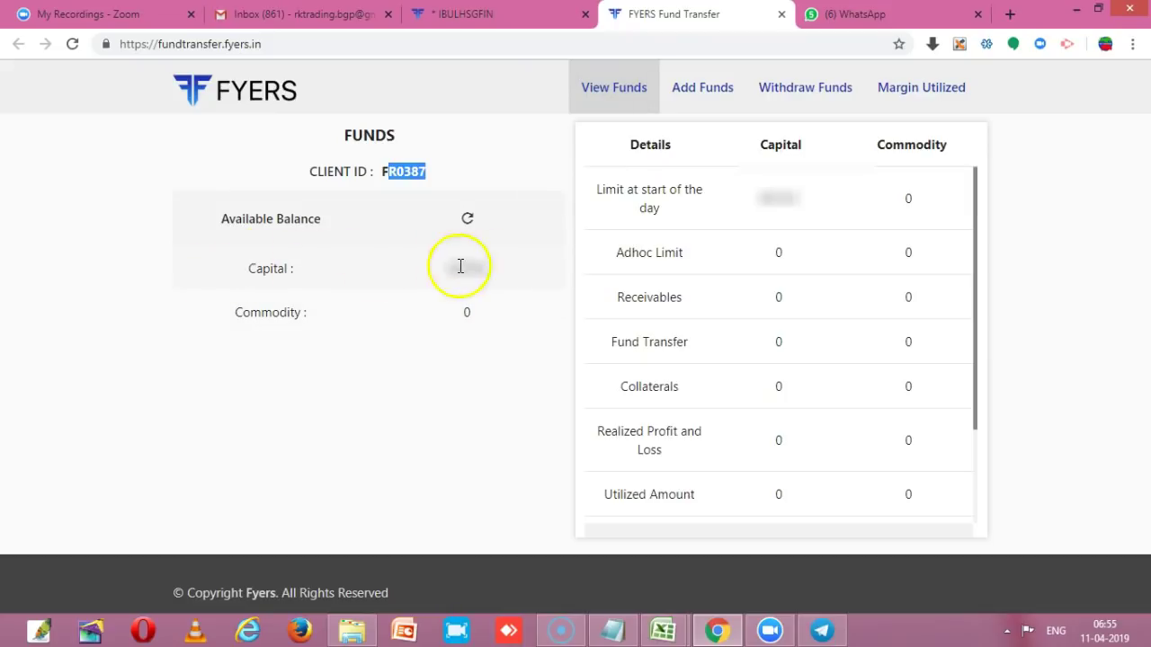
left_click_drag(447, 268, 519, 262)
left_click(491, 395)
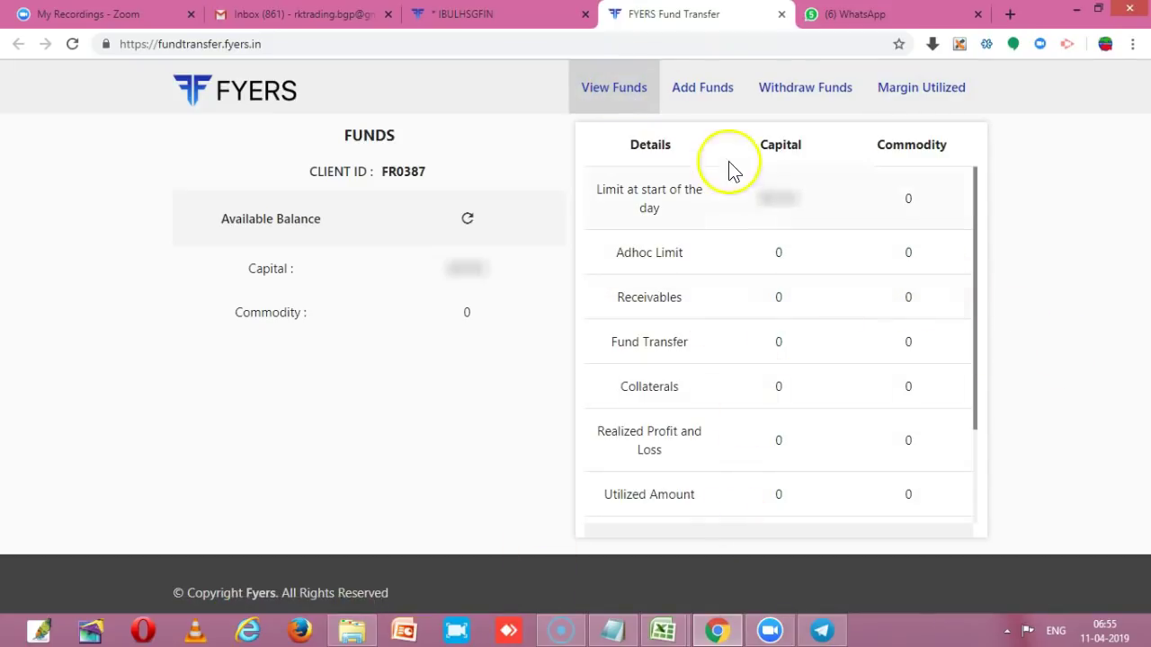
left_click(706, 102)
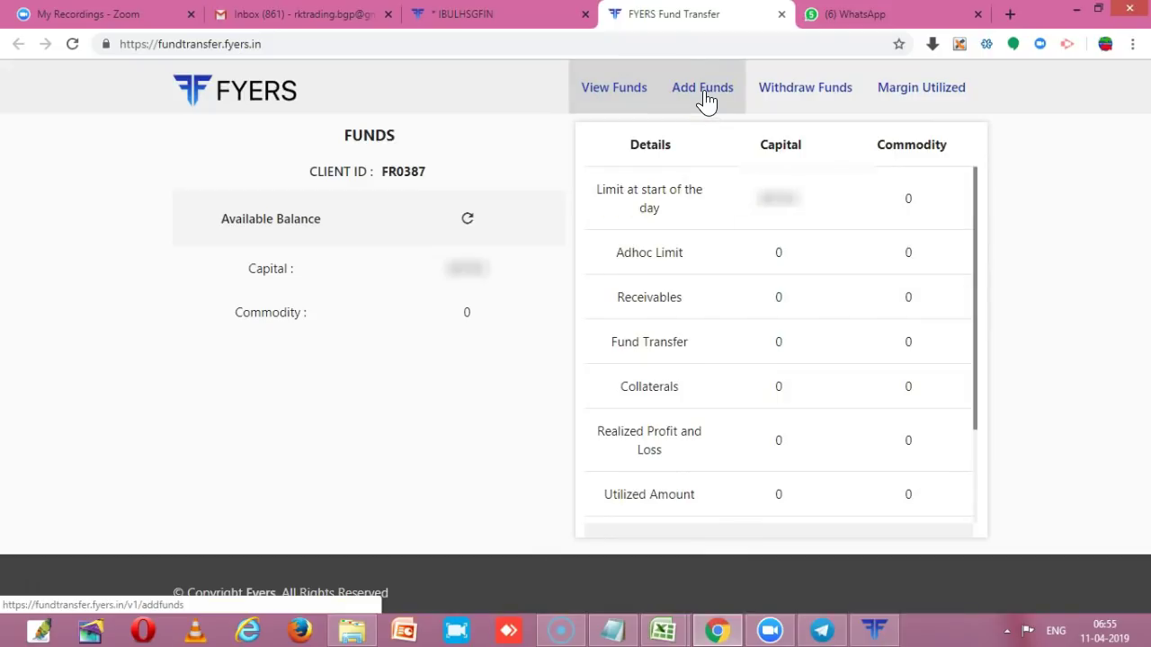
left_click(706, 101)
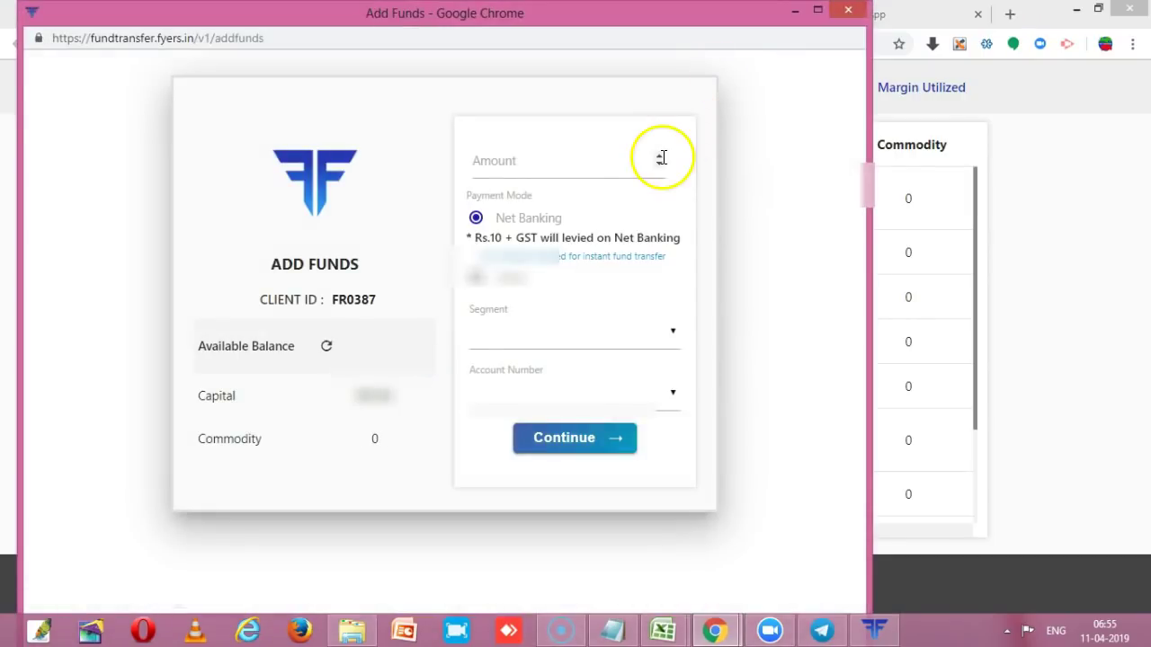
- Keep segment CAPITAL and enter an amount of 100 with Net Banking as payment mode
left_click(599, 339)
left_click(602, 341)
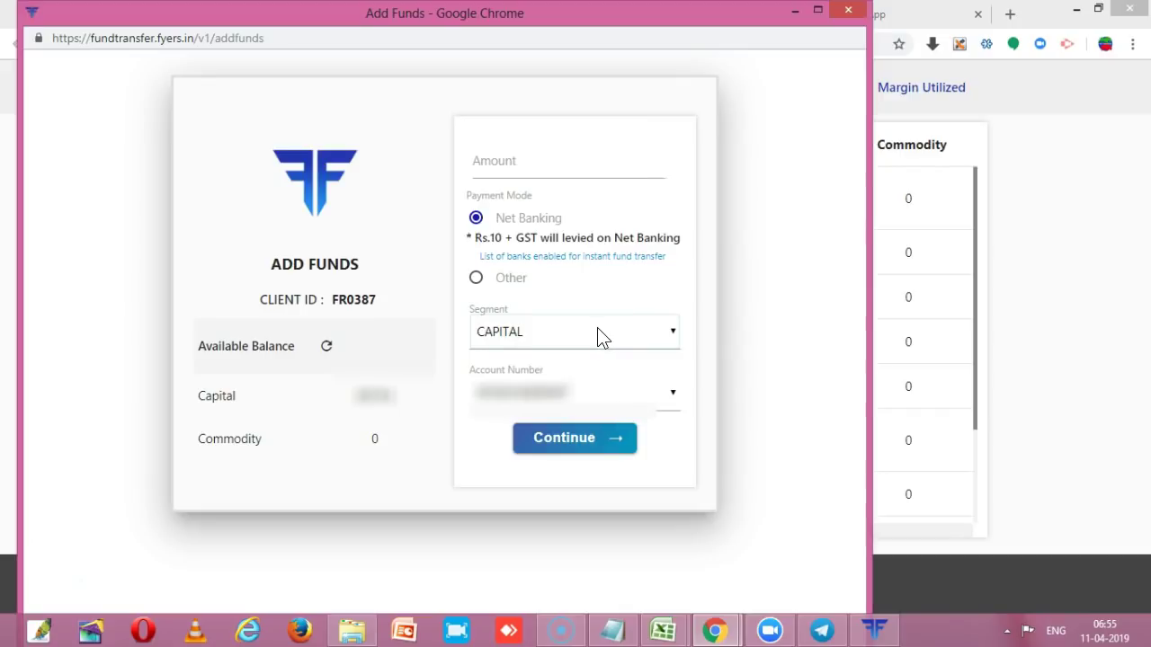
left_click(476, 160)
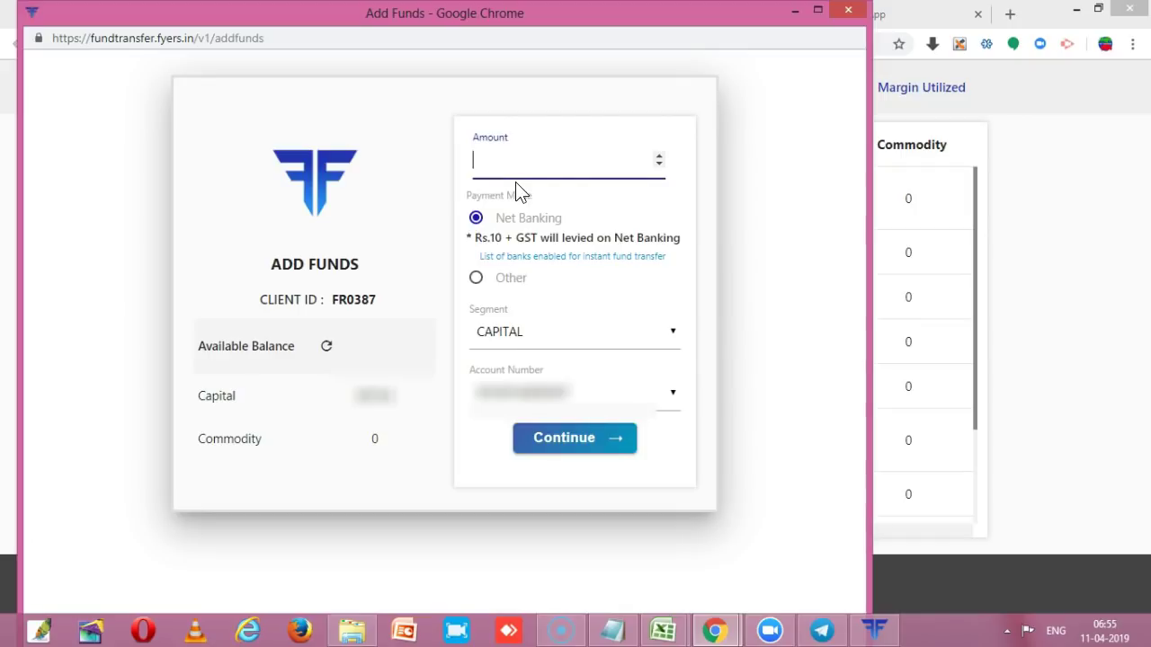
type("5")
key("BackSpace")
type("100")
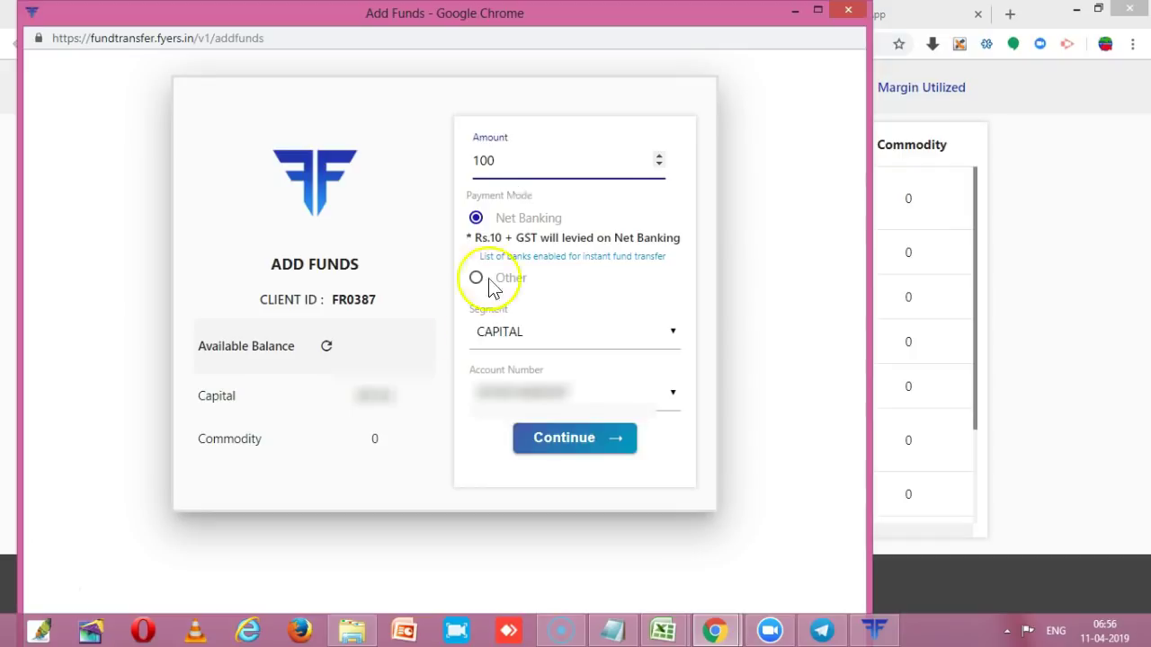
left_click(423, 482)
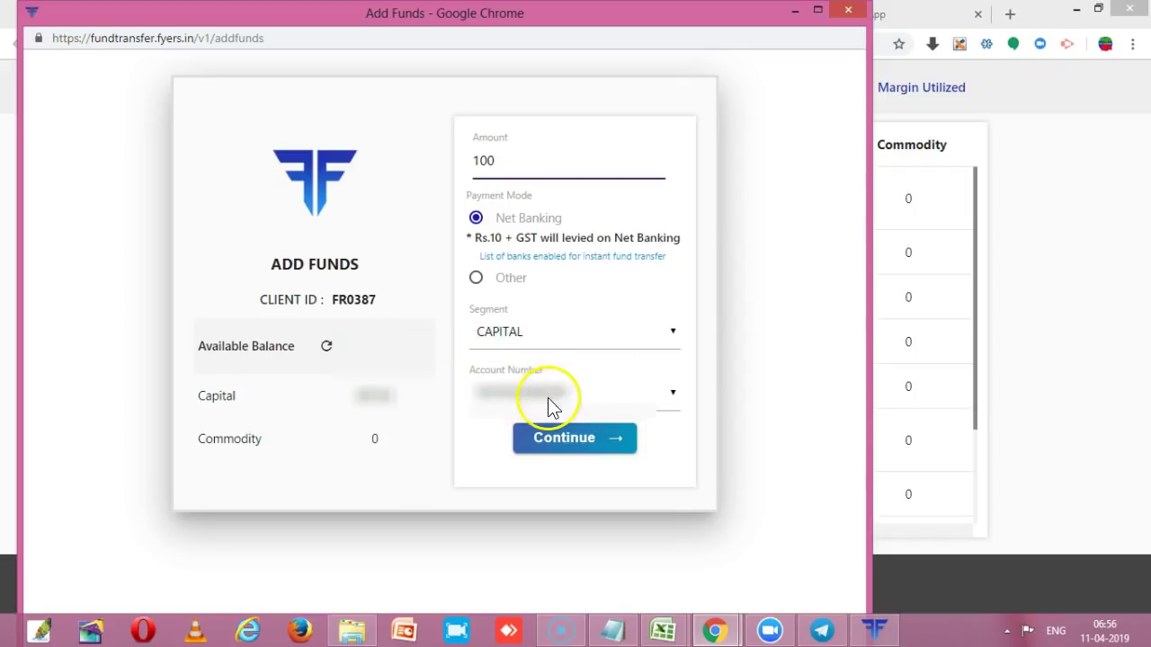
- Continue to HDFC NetBanking and log in with the customer ID and IPIN
left_click(583, 441)
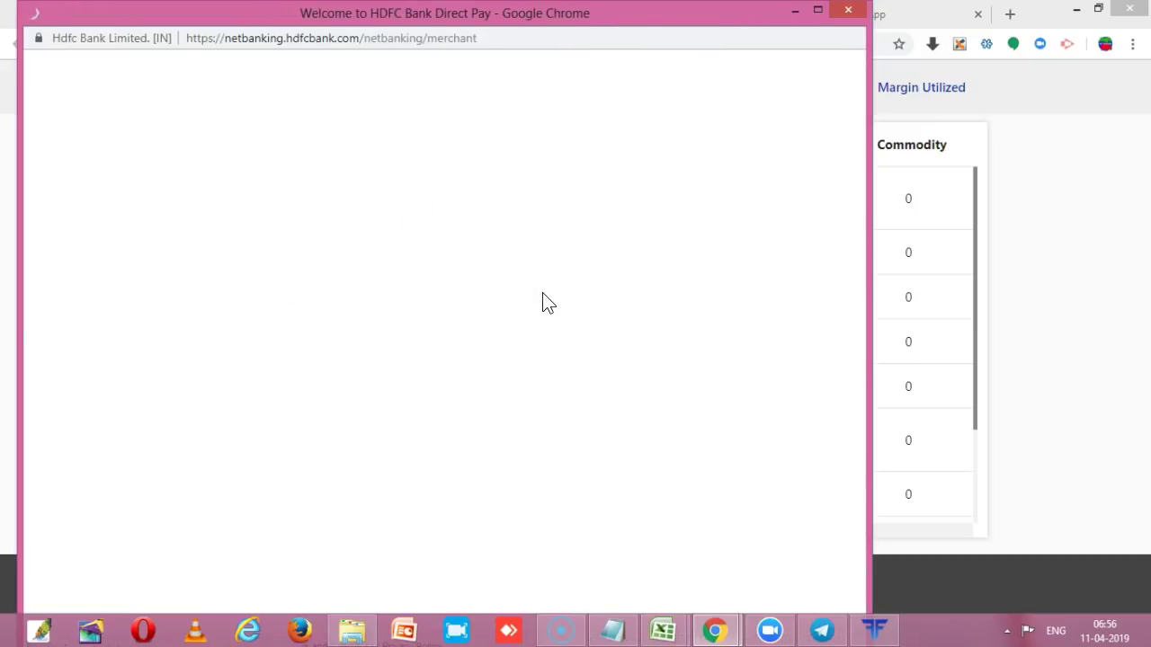
left_click(154, 223)
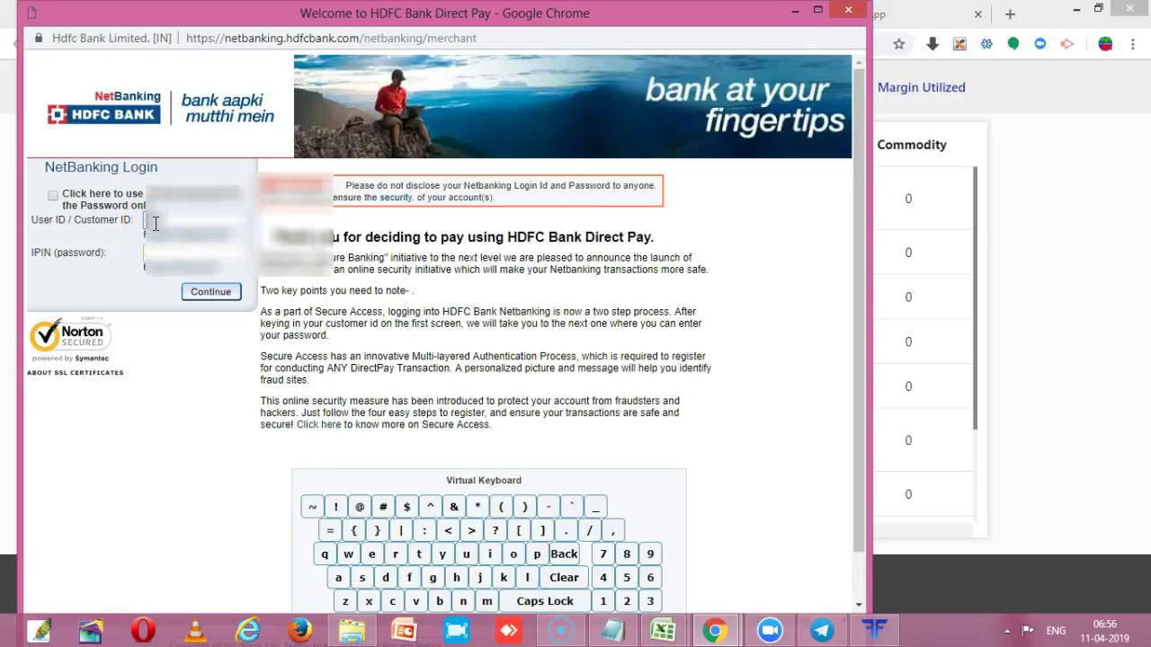
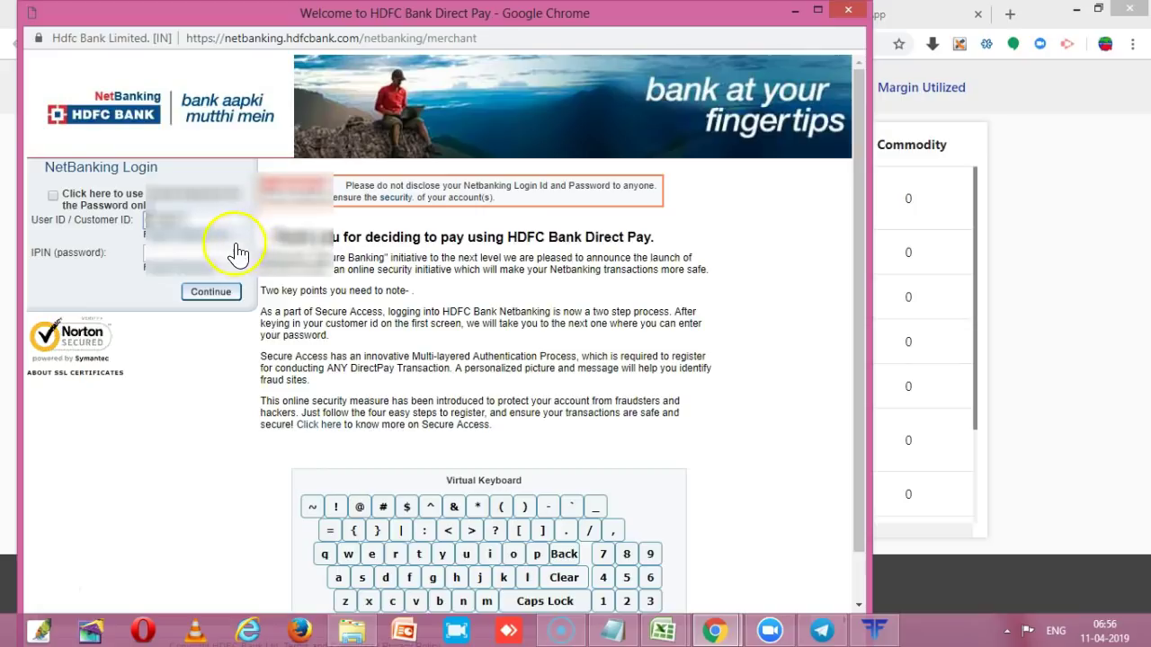
left_click(208, 246)
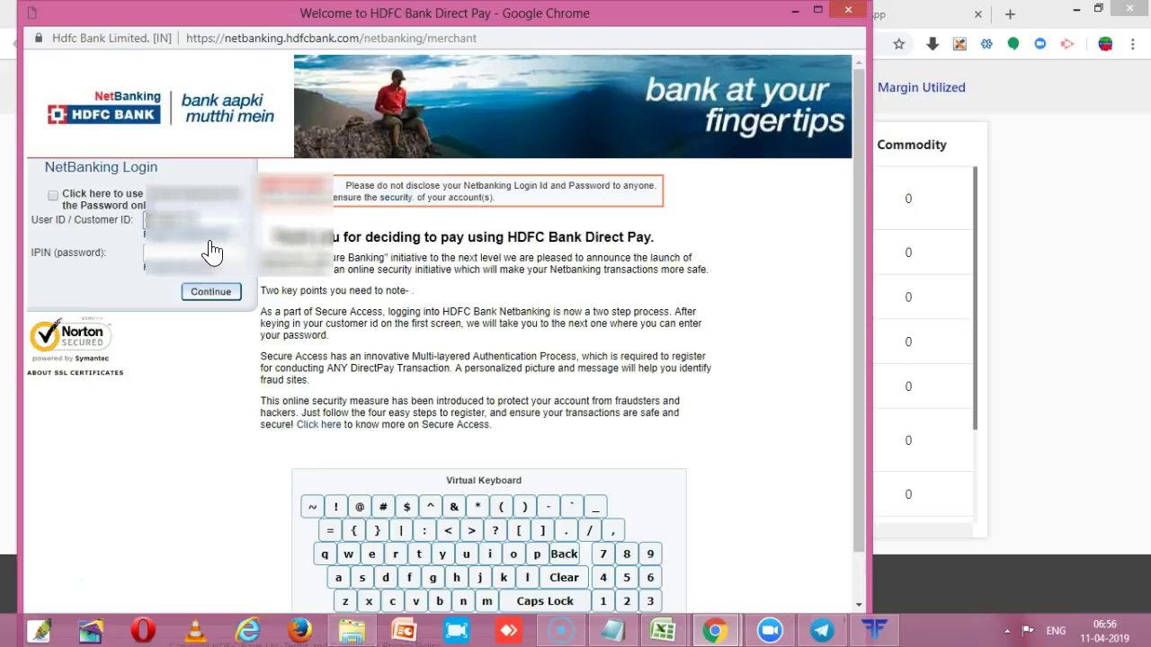
left_click(206, 254)
type("••••••")
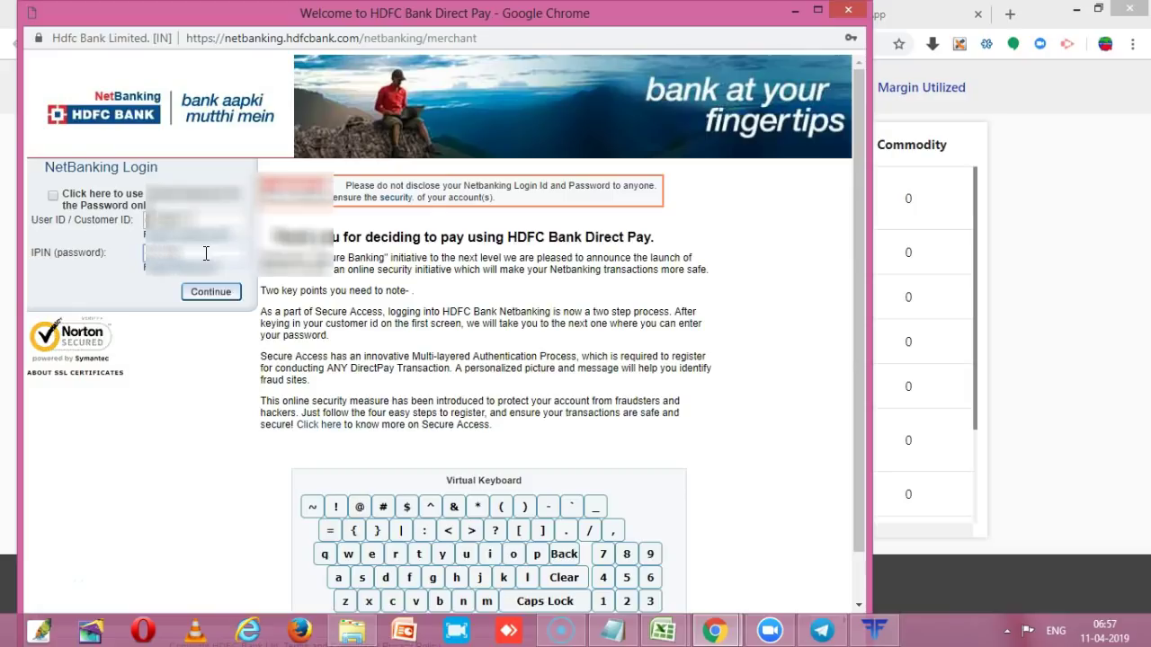
left_click(230, 293)
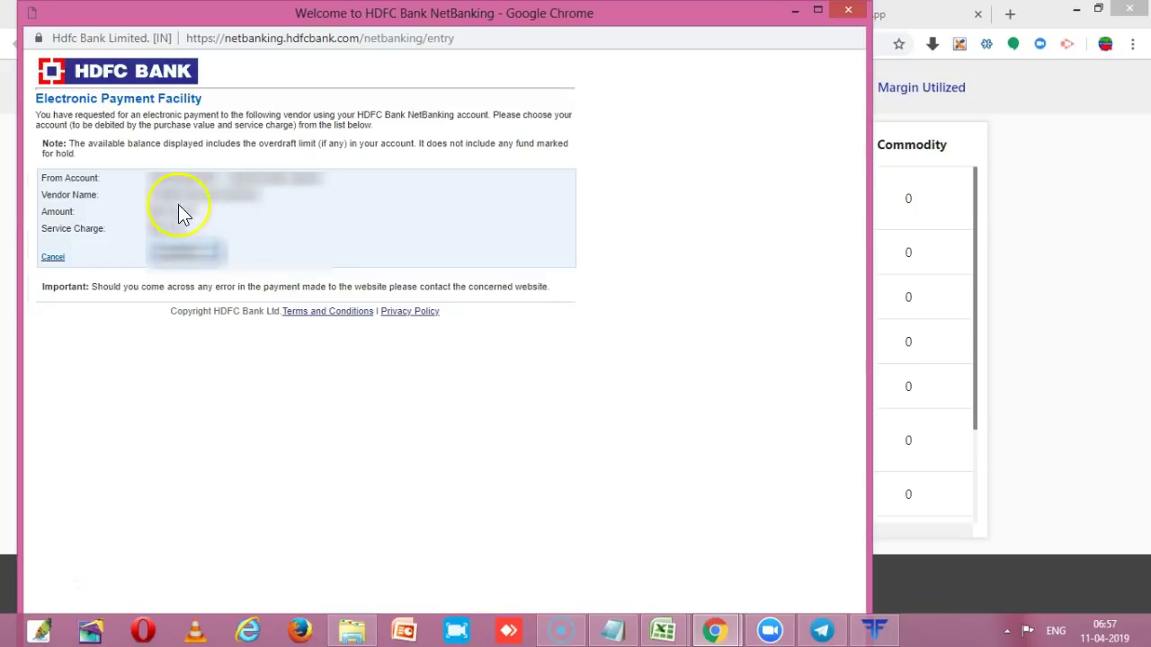
- Confirm the payment from the chosen account and submit the SMS one-time password
left_click_drag(165, 219, 205, 215)
left_click(190, 259)
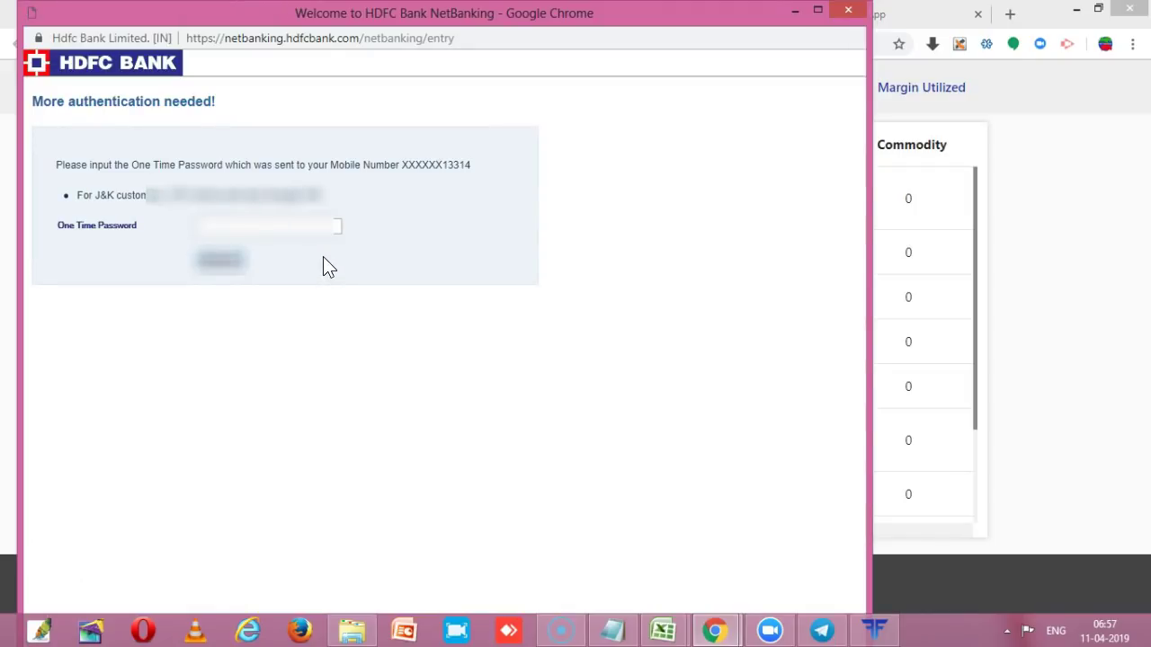
left_click(303, 232)
left_click(298, 237)
type("48")
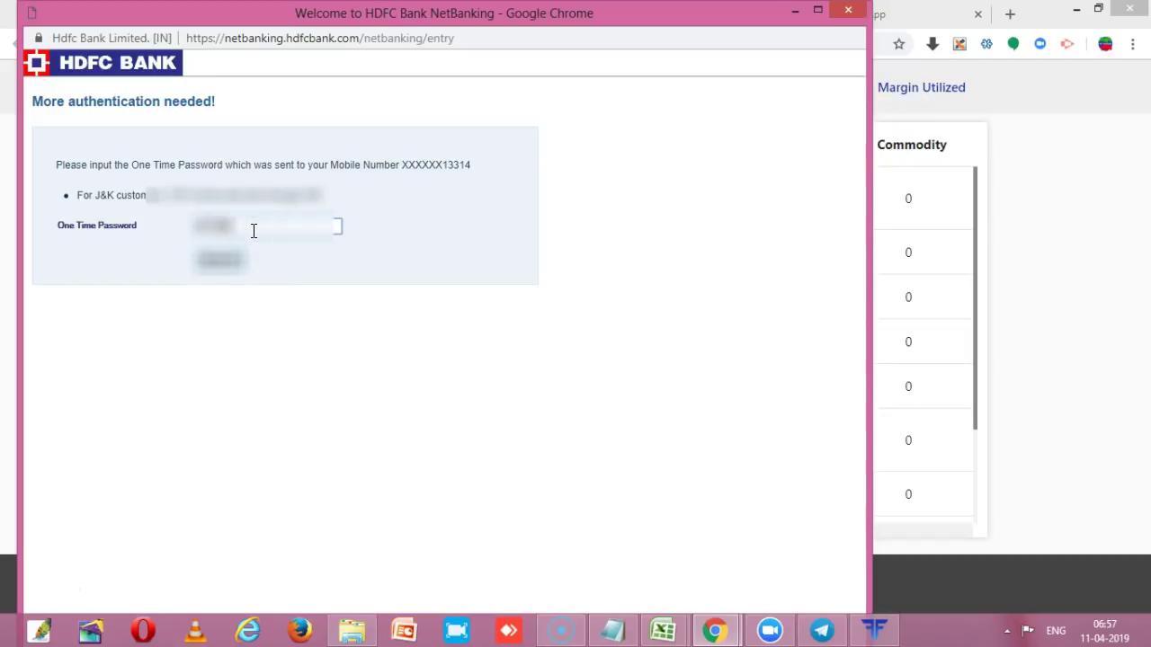
left_click(224, 259)
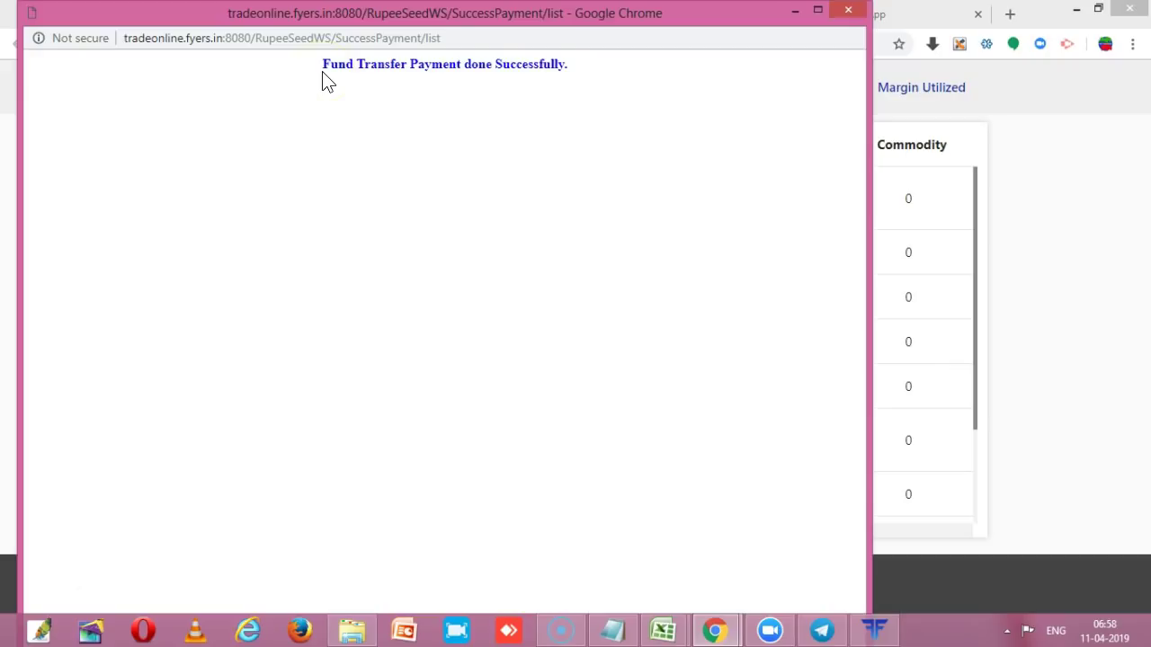
left_click_drag(346, 69, 580, 87)
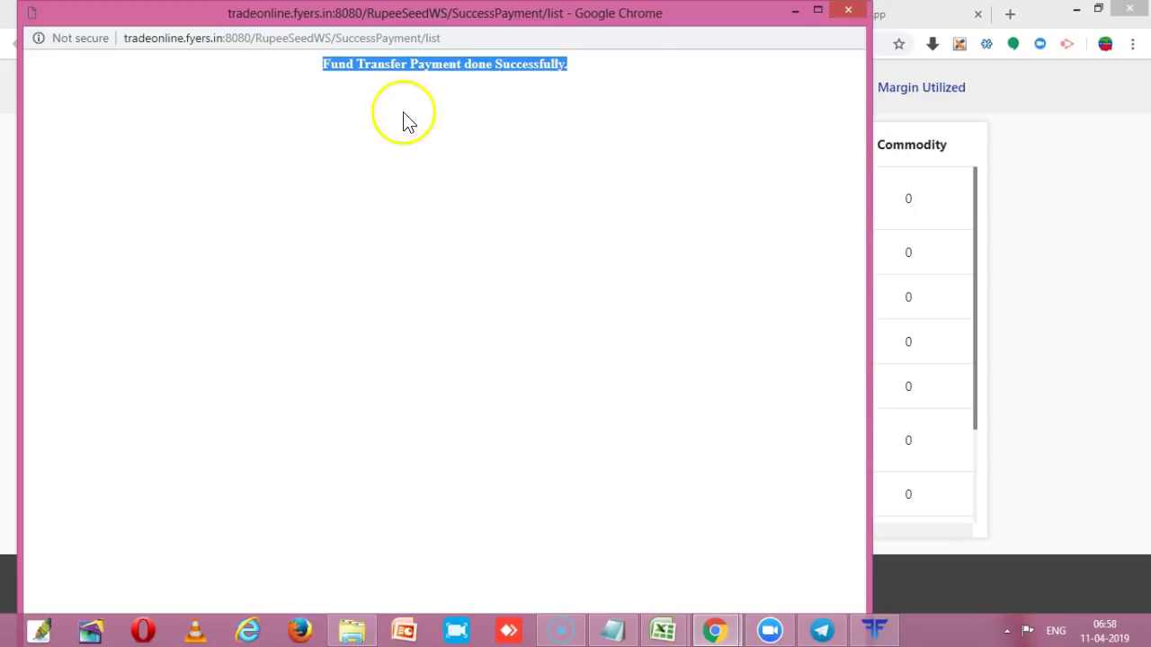
left_click(456, 109)
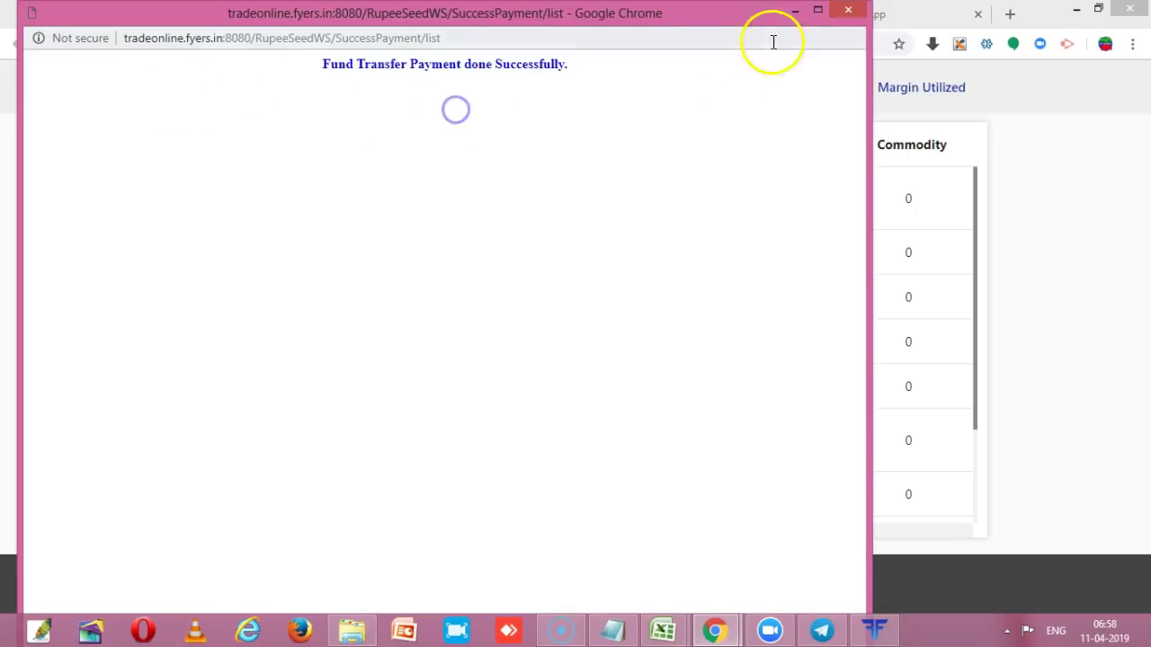
- Close the success popup and refresh Available Balance until the 100 Capital transfer appears
left_click(848, 12)
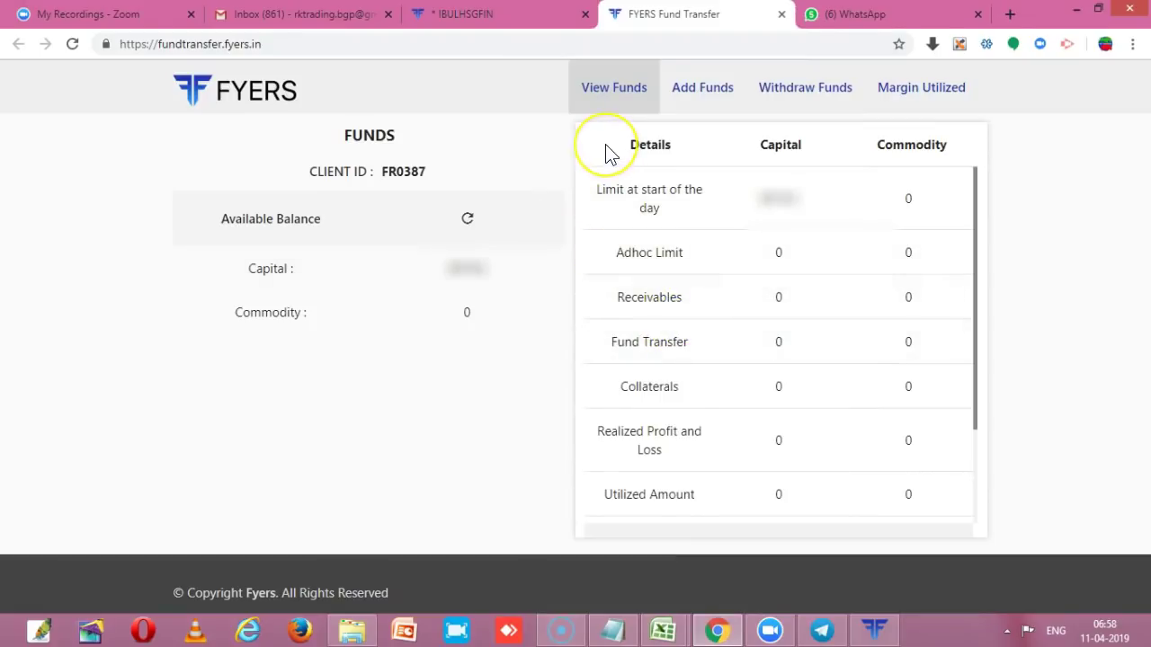
left_click(469, 222)
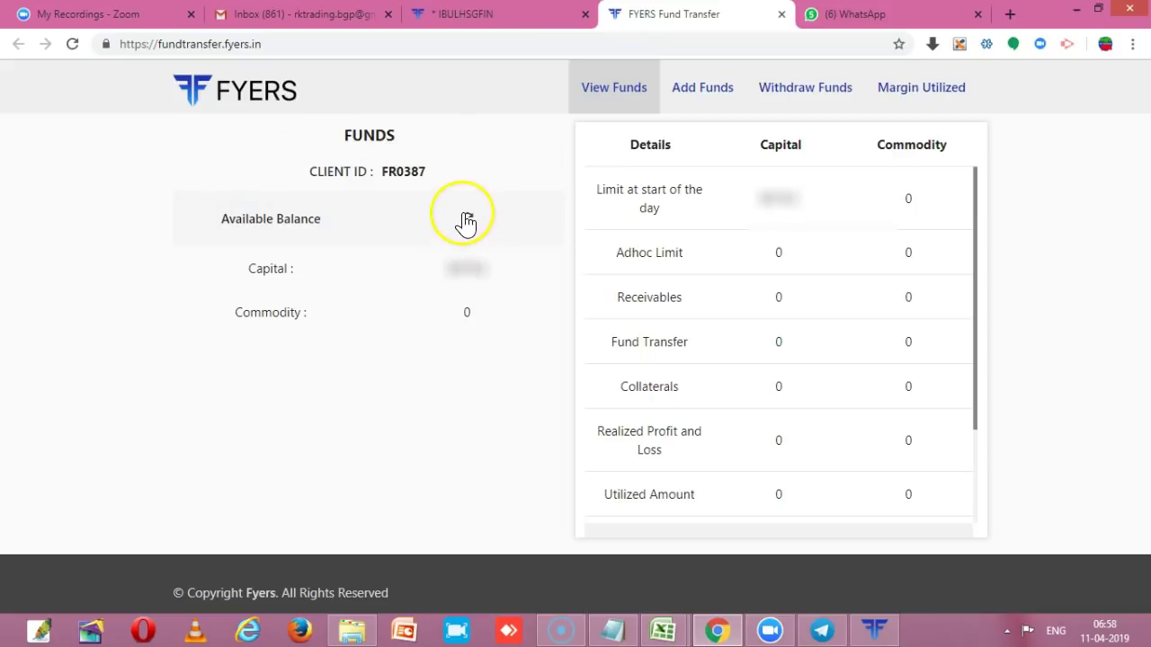
left_click(467, 218)
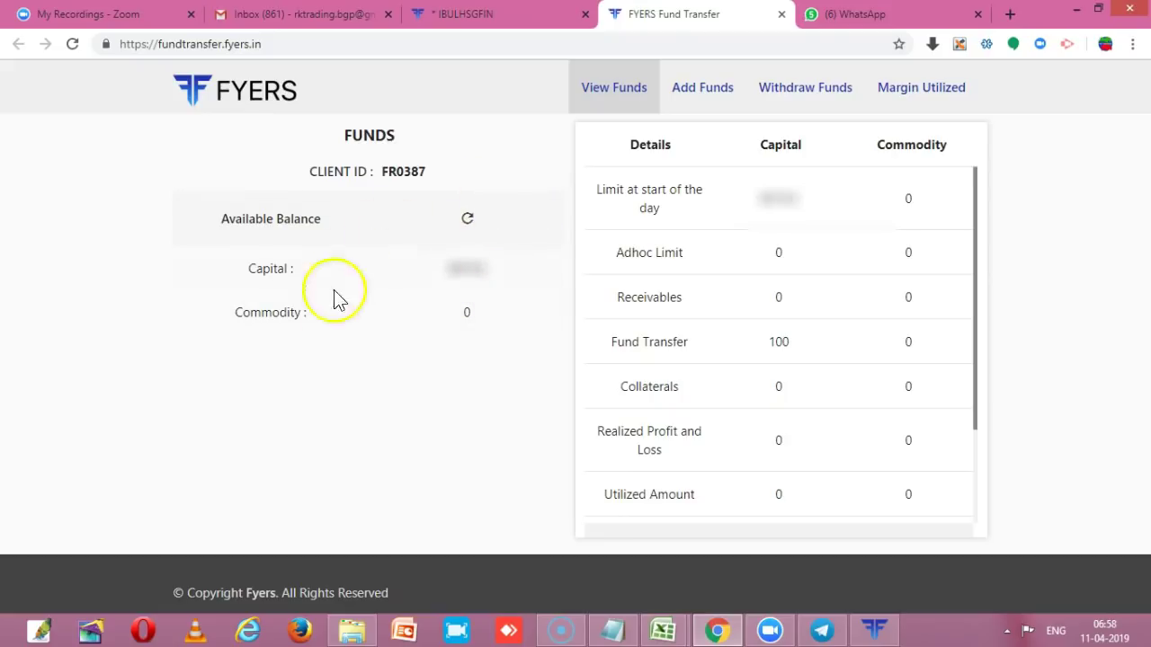
left_click_drag(346, 265, 455, 308)
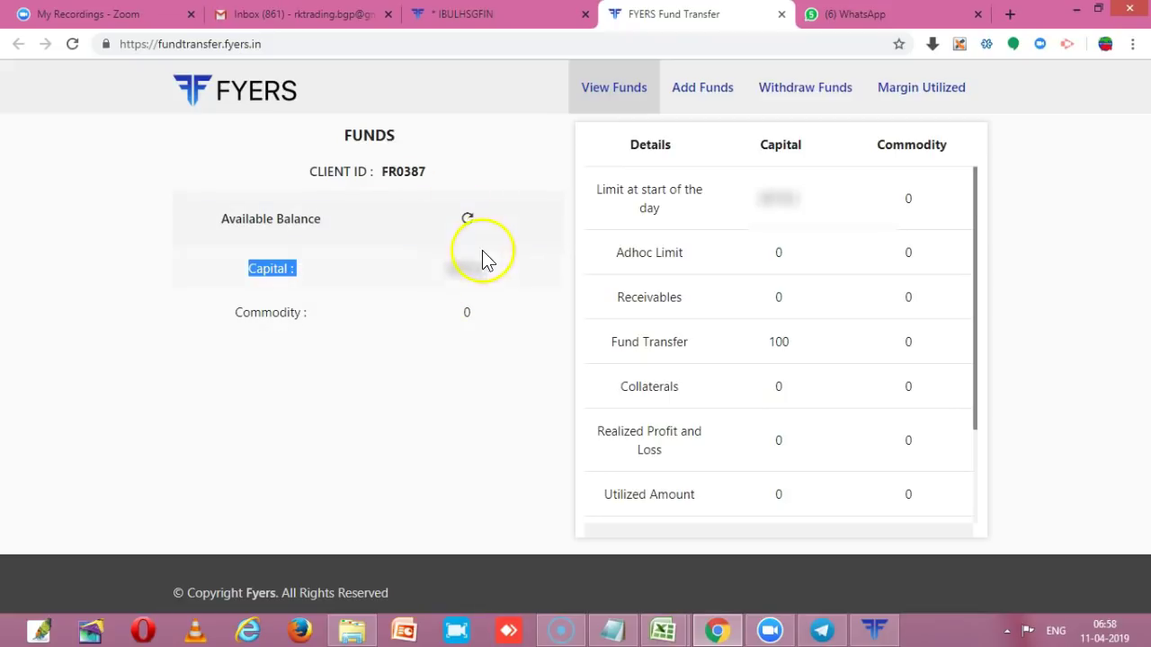
- Open the Withdraw Funds form and place the cursor in its empty Amount field
left_click(777, 98)
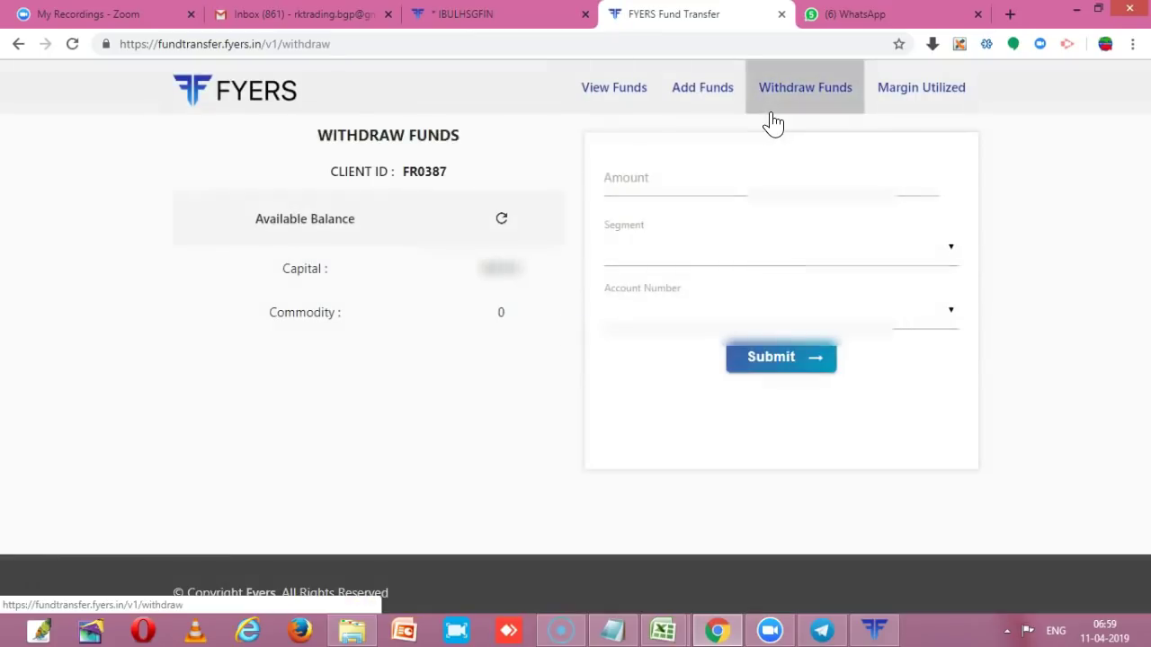
left_click(712, 185)
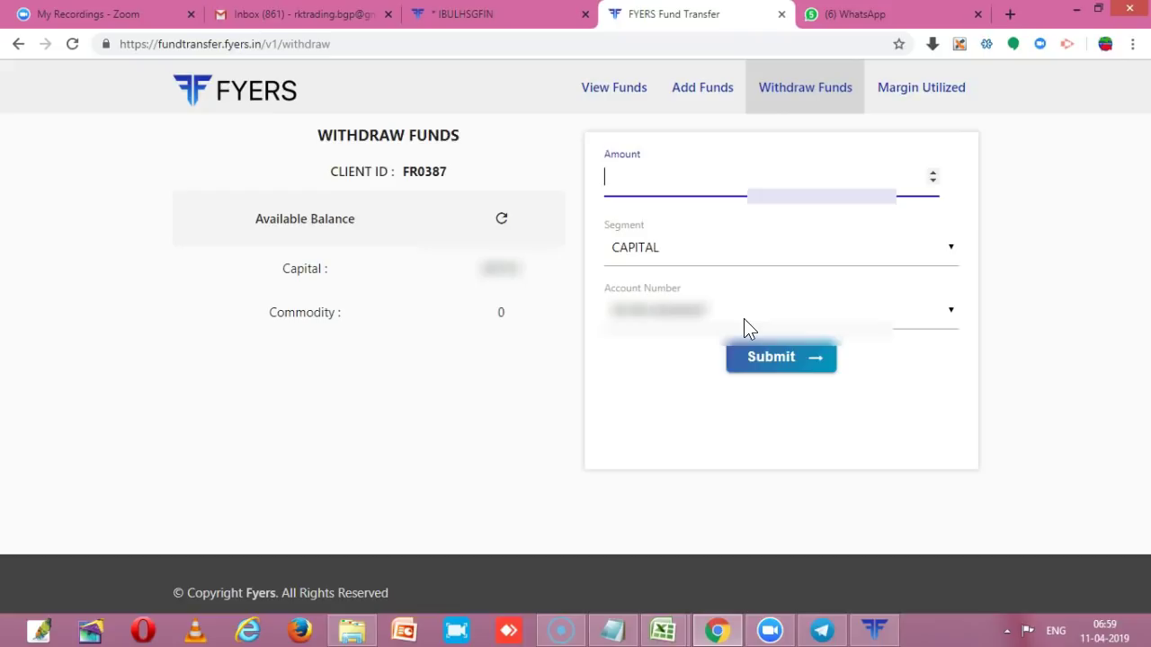
left_click(803, 367)
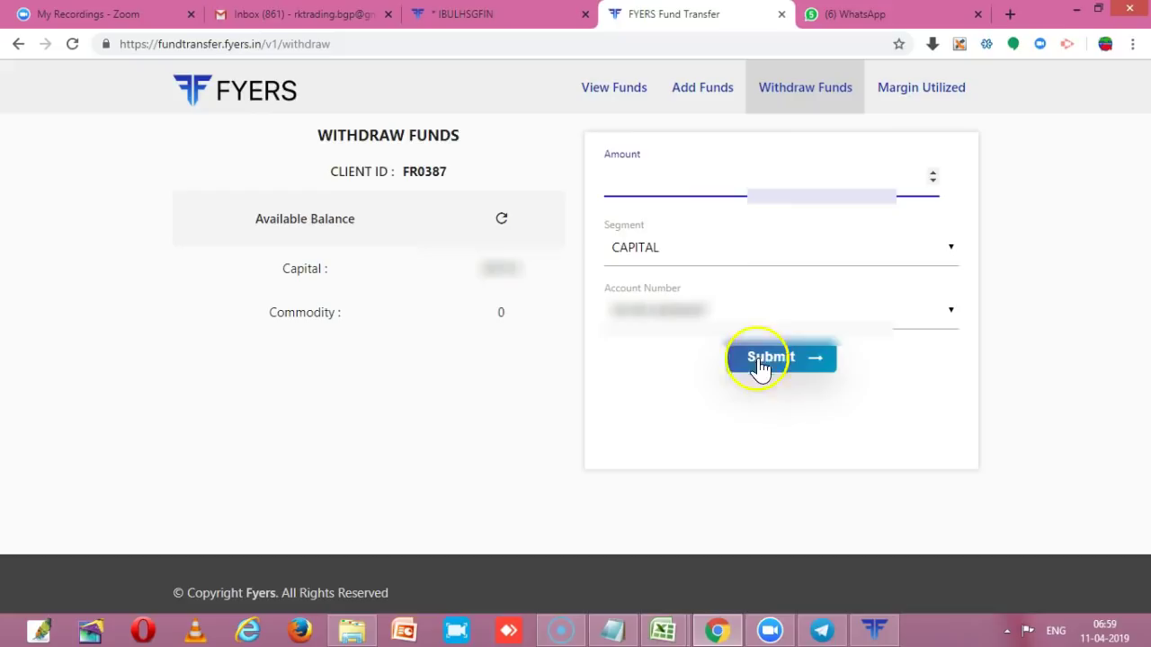
- Switch to the Fyers One terminal and show its Fund Transfer menu with Payin and Payout
left_click(867, 629)
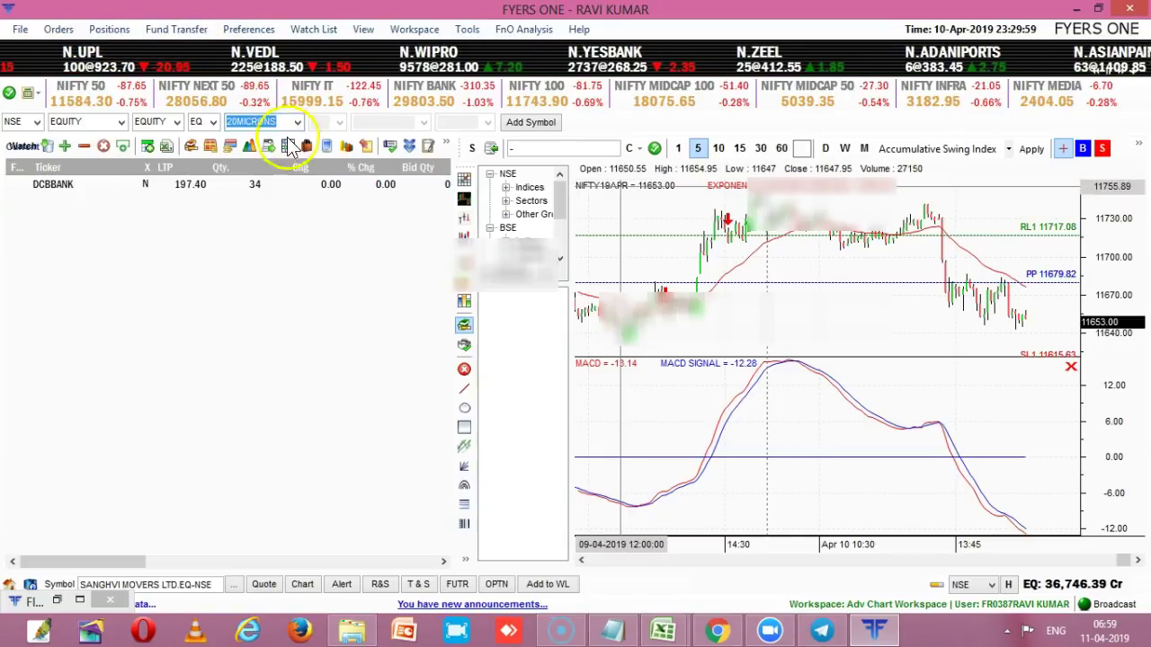
left_click(172, 35)
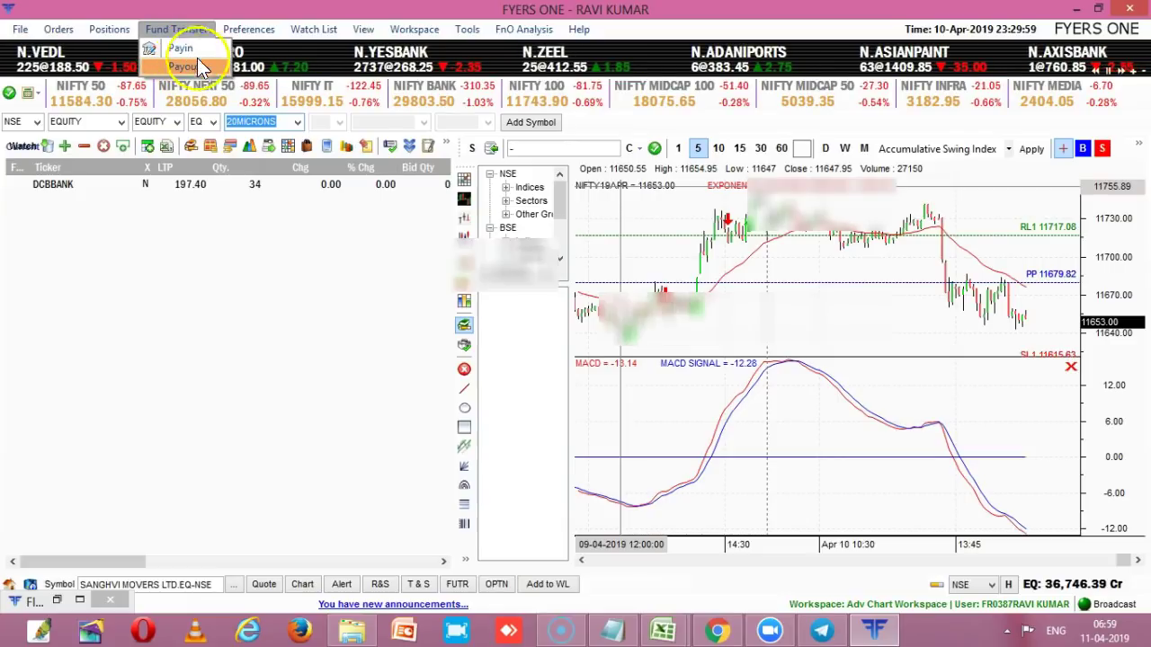
left_click(391, 186)
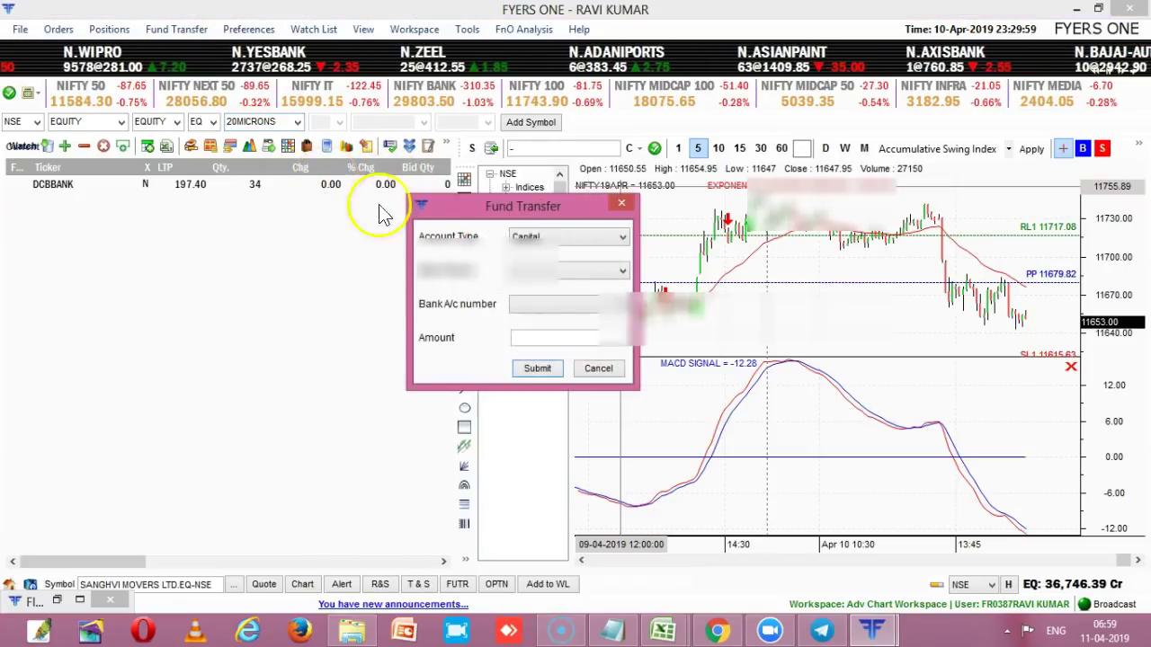
left_click(550, 239)
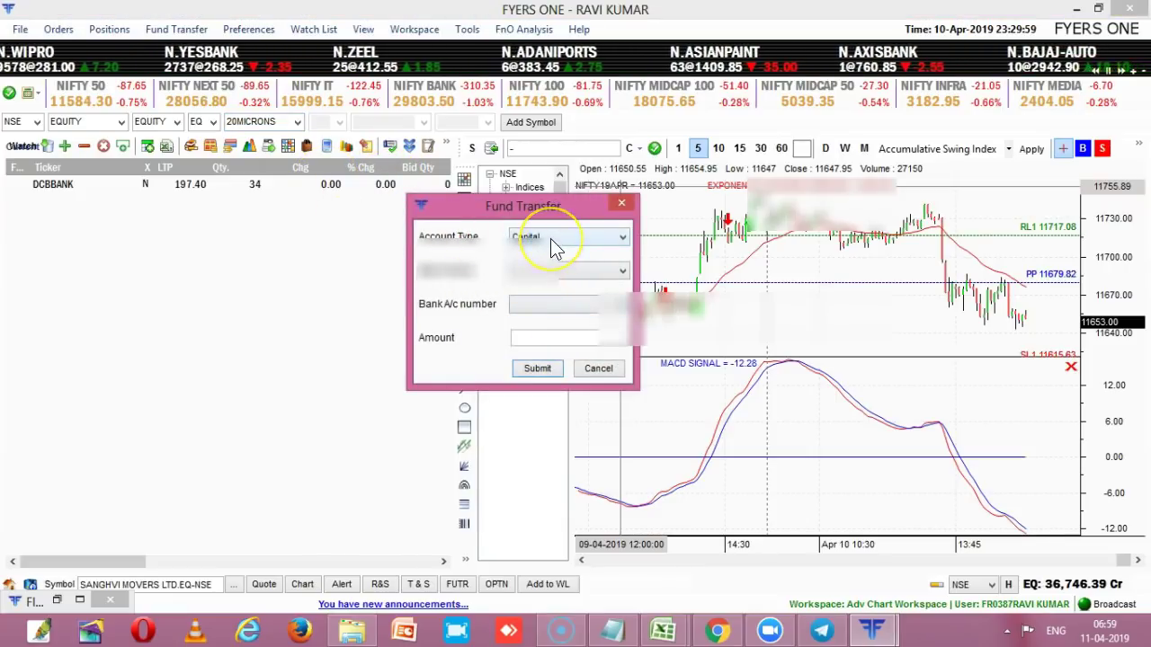
left_click(550, 239)
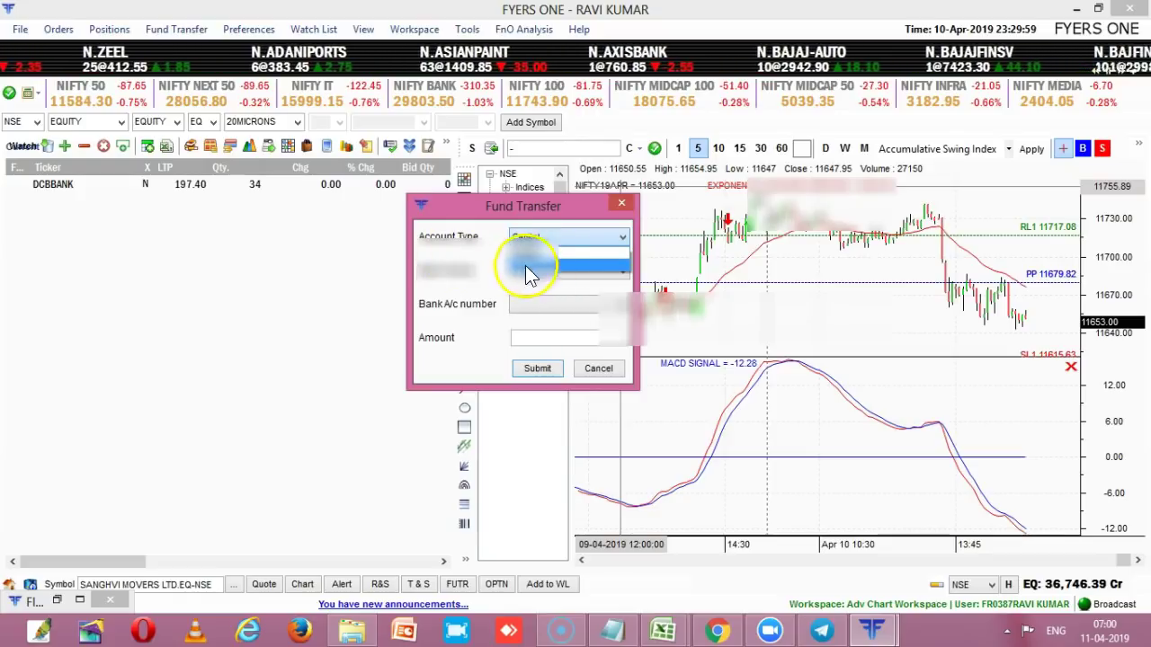
left_click(531, 254)
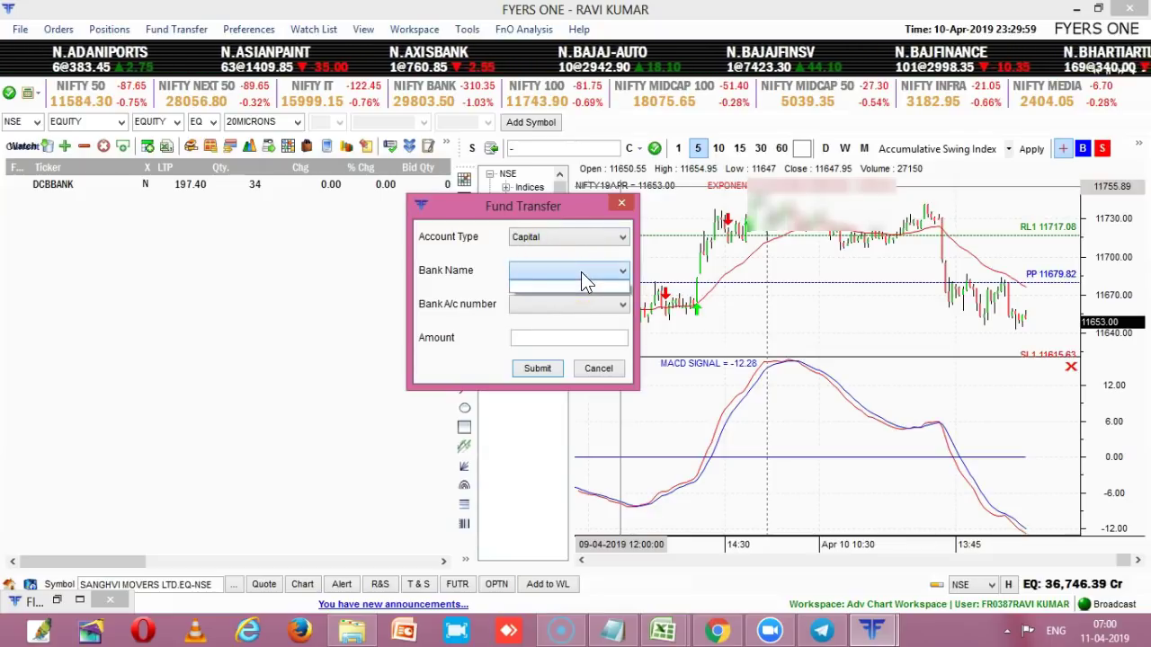
left_click(548, 308)
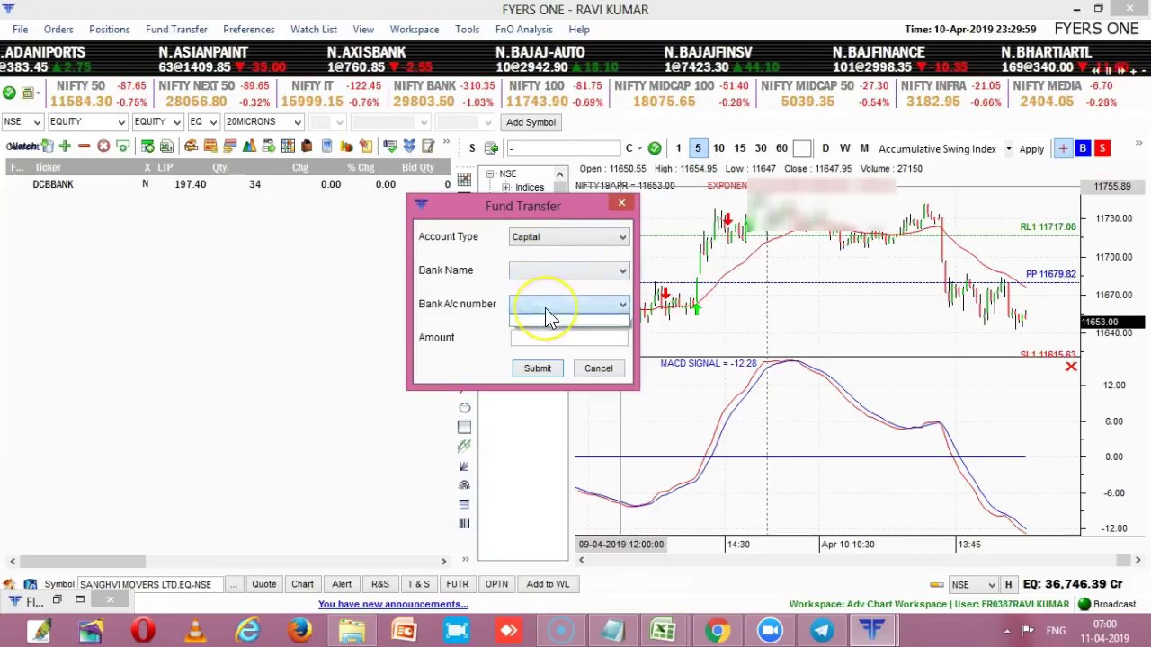
left_click(532, 342)
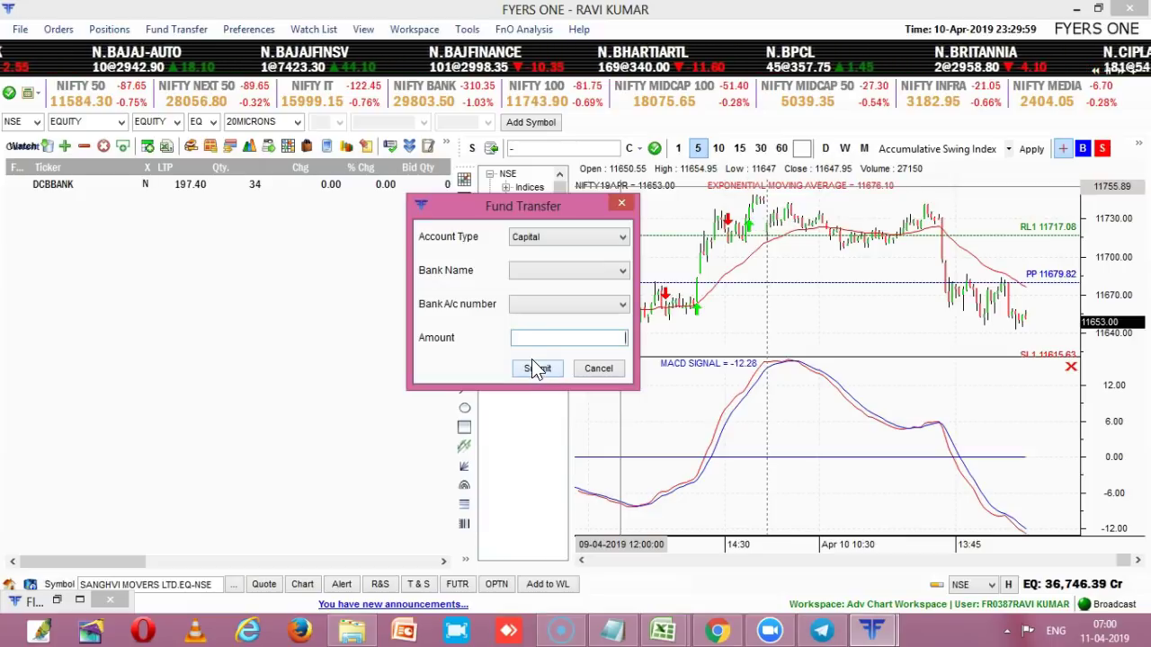
left_click(533, 345)
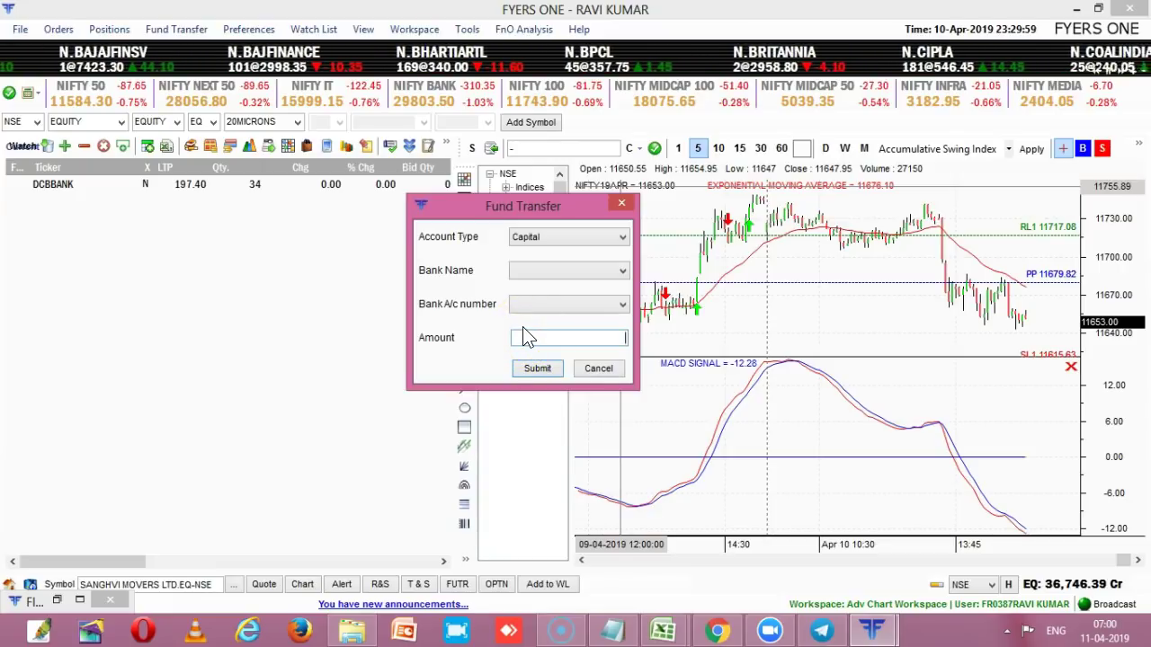
left_click(598, 369)
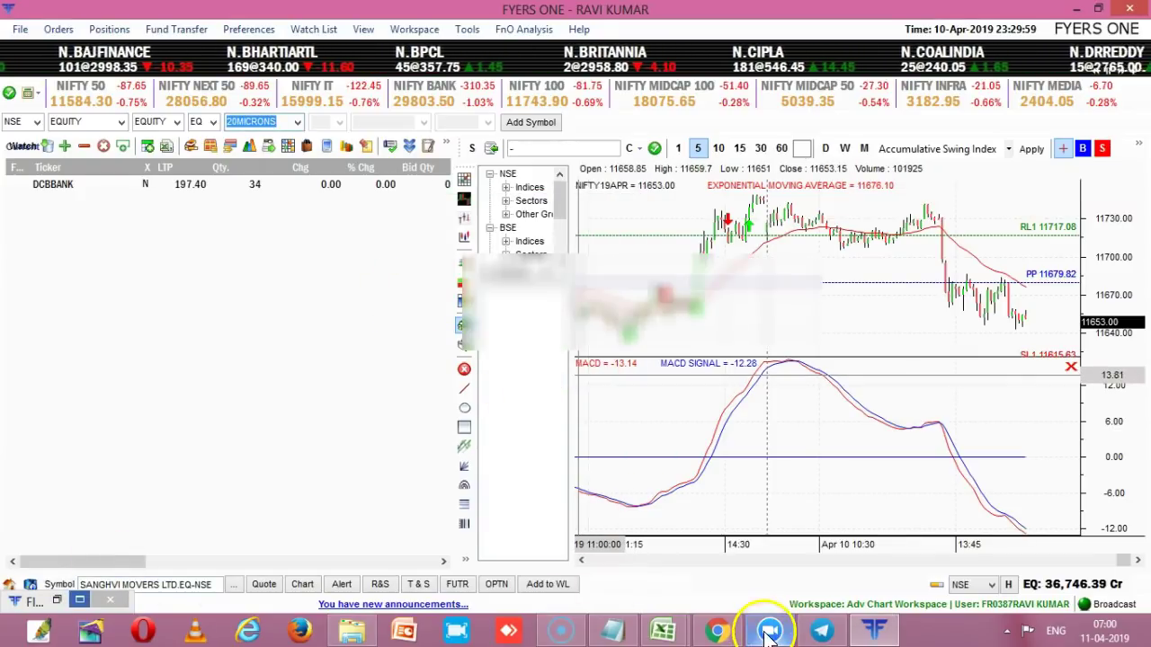
- Switch back to Chrome's Withdraw Funds page and look over its CAPITAL form, Amount left empty
left_click(717, 632)
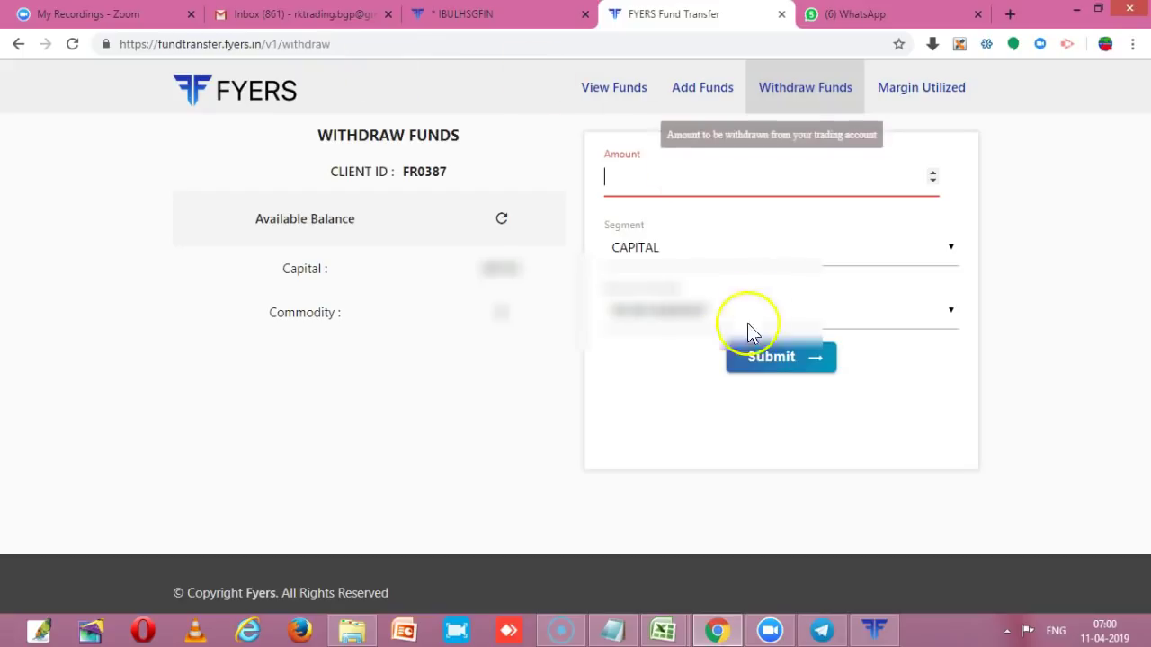
left_click(499, 388)
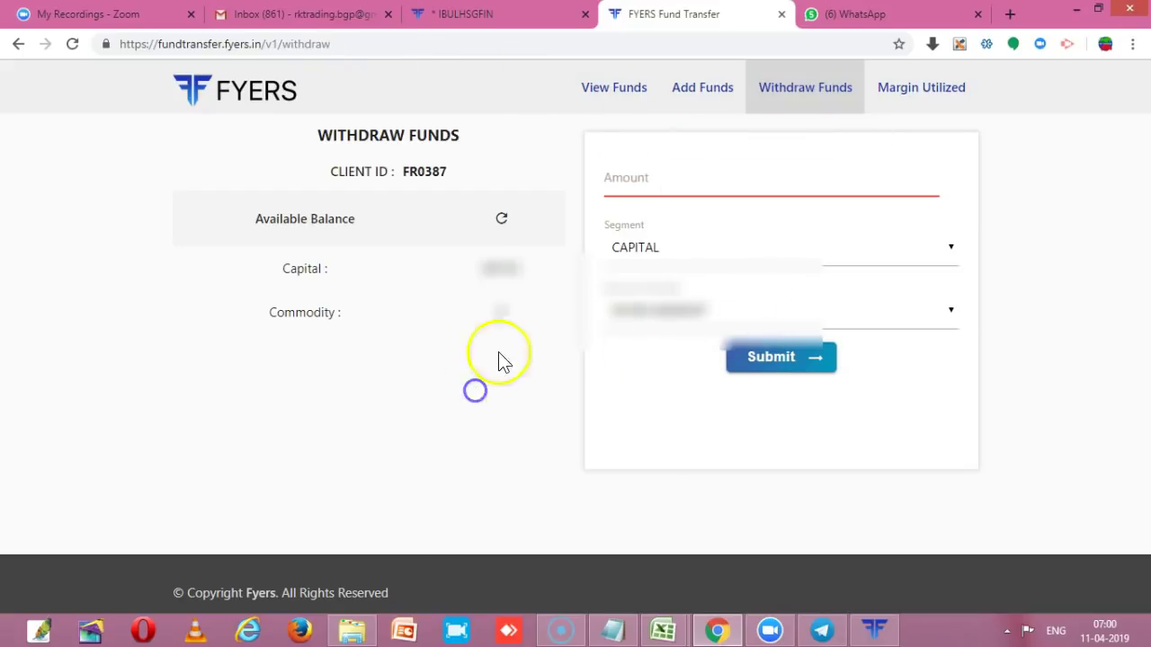
left_click(549, 356)
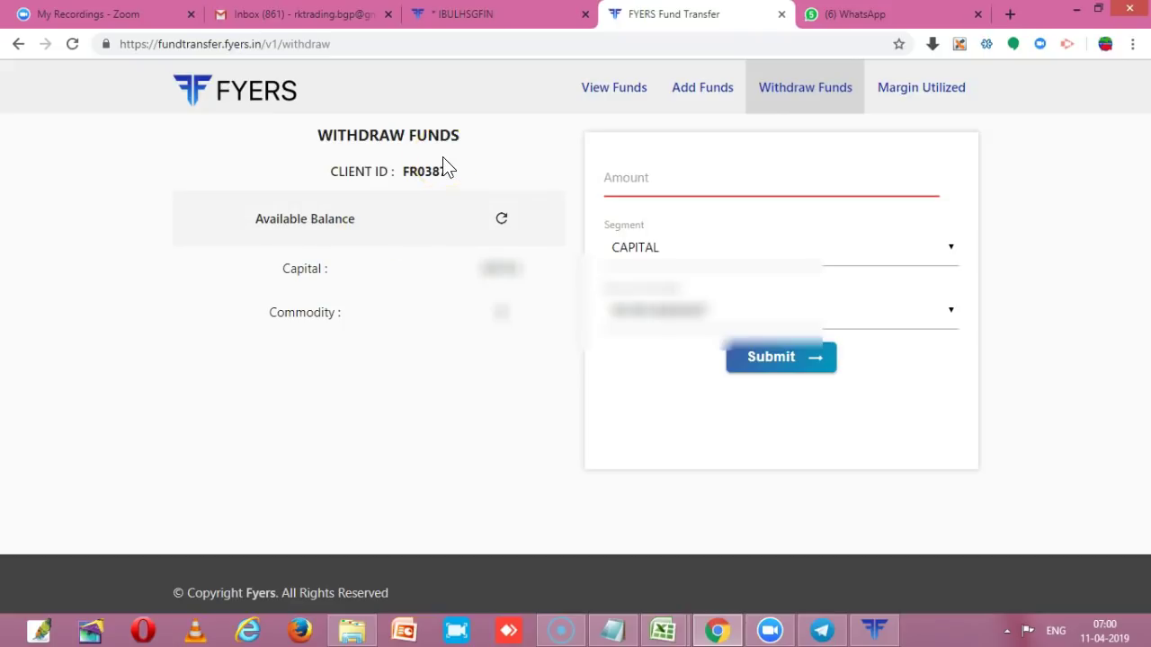
left_click(288, 448)
left_click(426, 435)
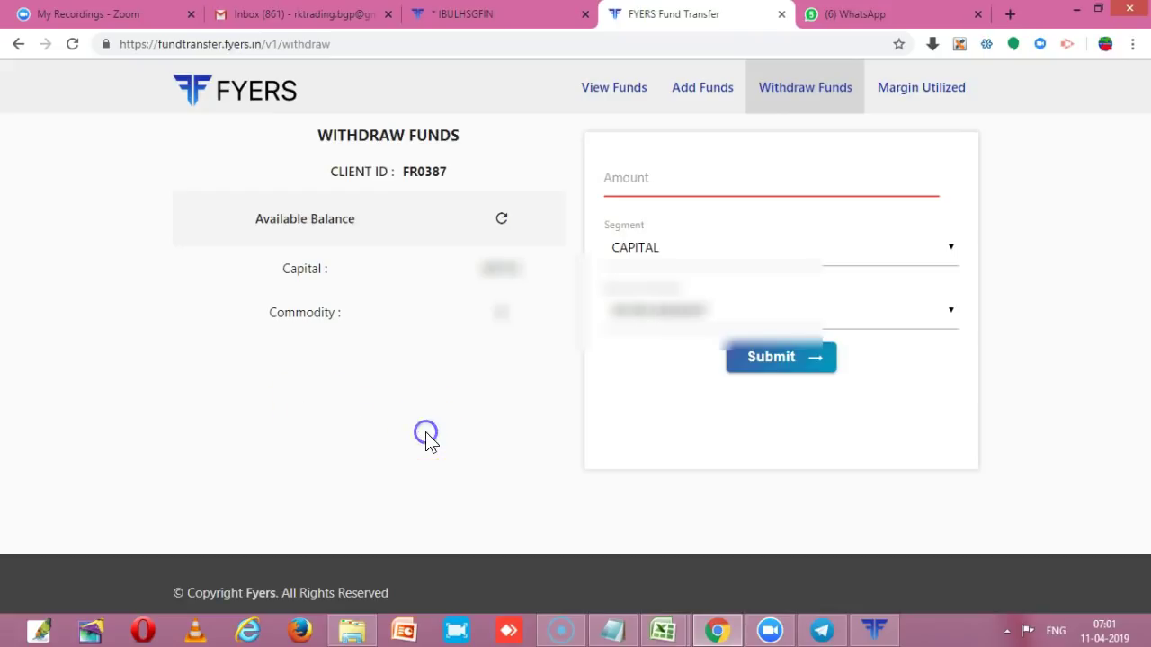